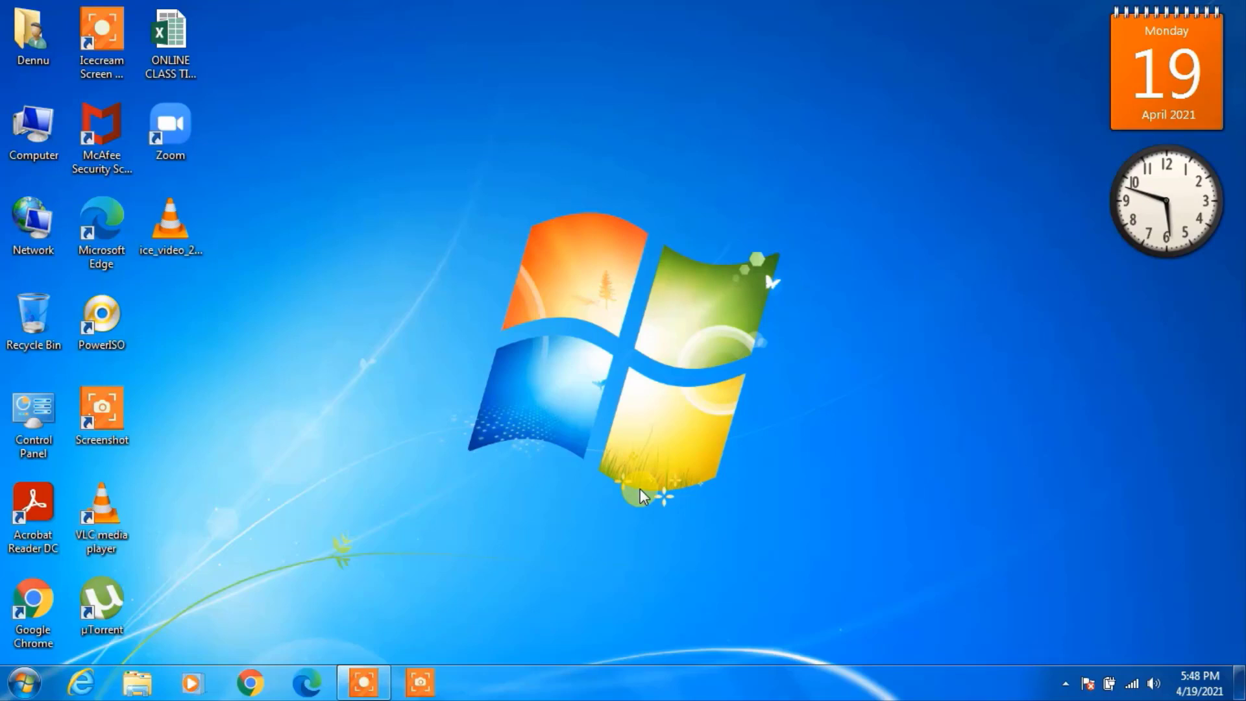
In Chrome, download mysql-installer-web-community-8.0.20.0.msi from the MySQL Community Downloads page without logging in.
left_click(267, 672)
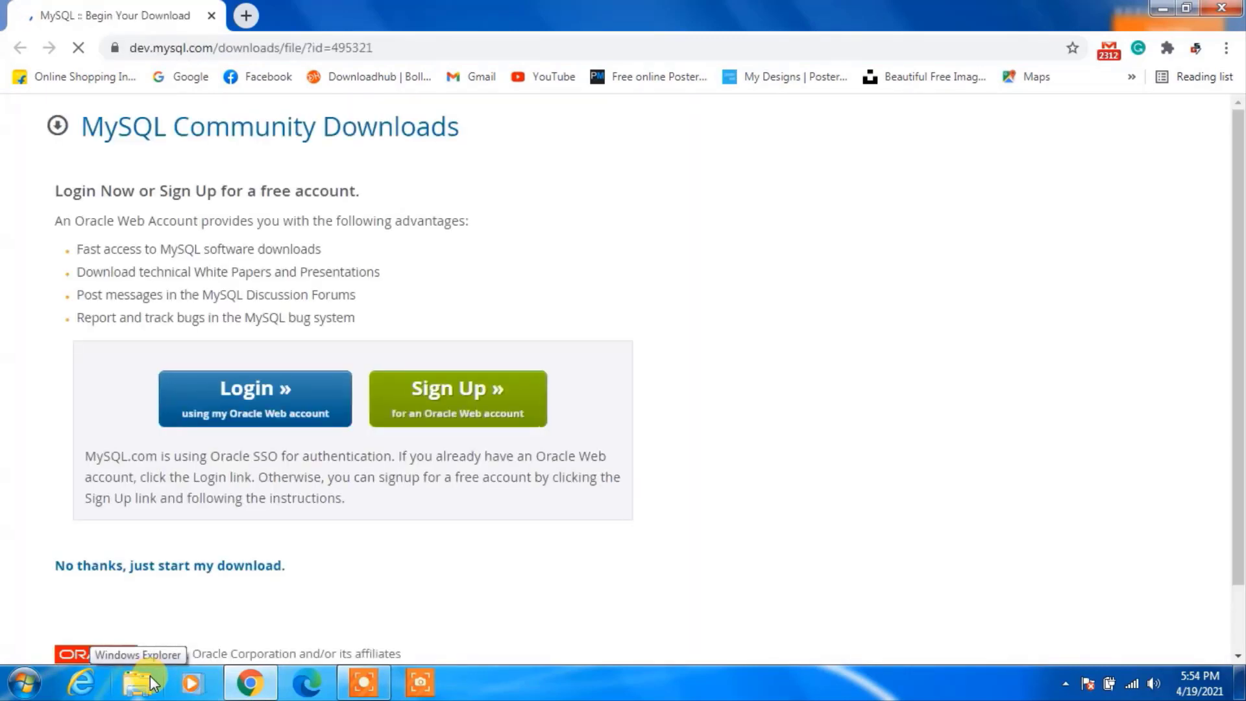
scroll(844, 455, "down", 1)
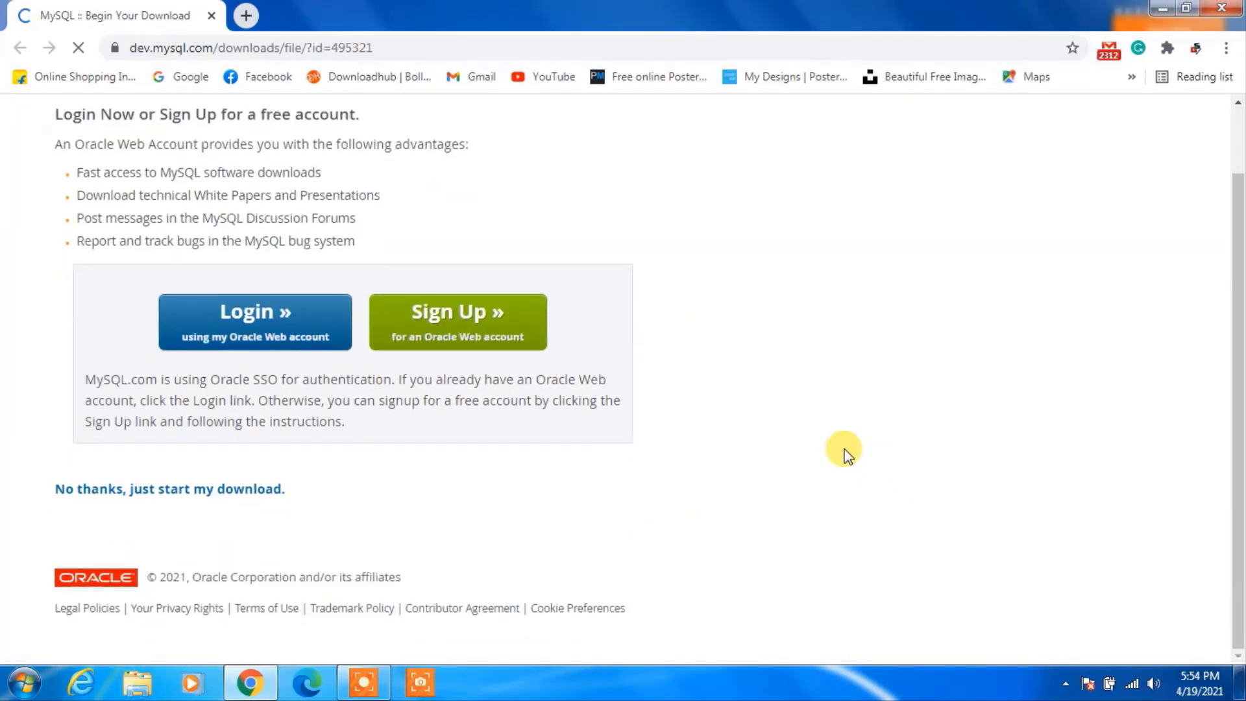
scroll(844, 455, "up", 1)
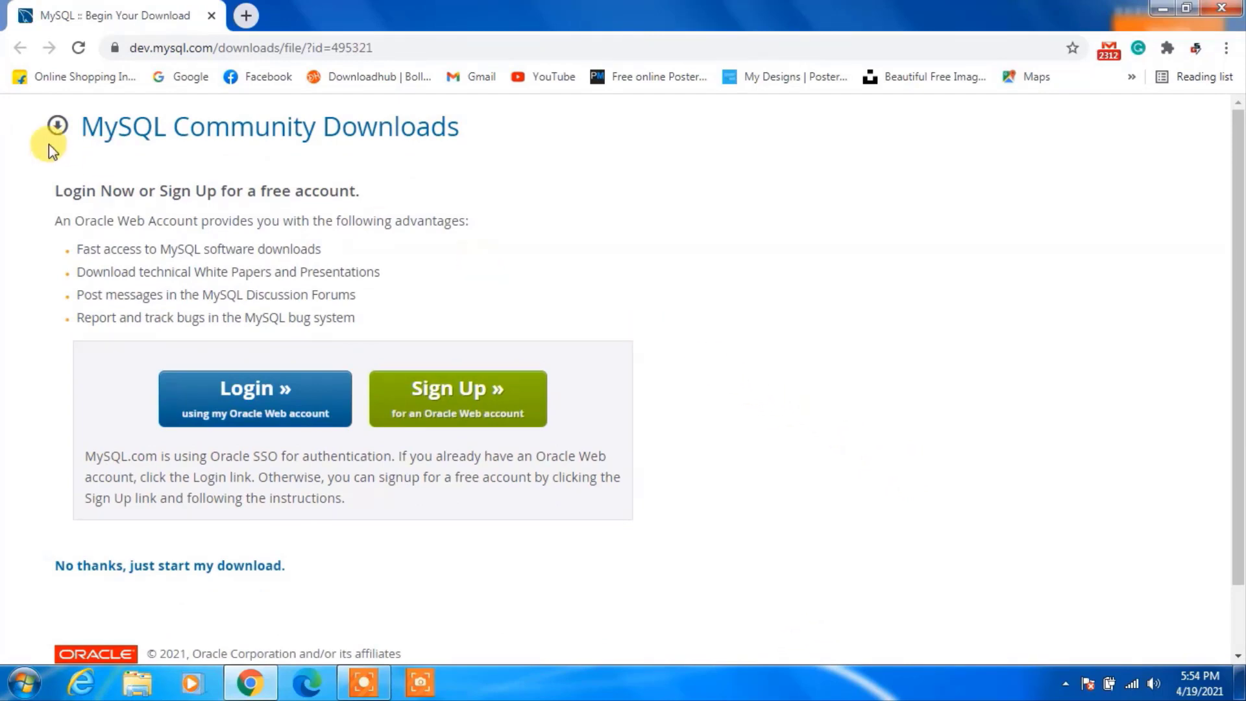
scroll(134, 152, "down", 1)
scroll(134, 152, "down", 1)
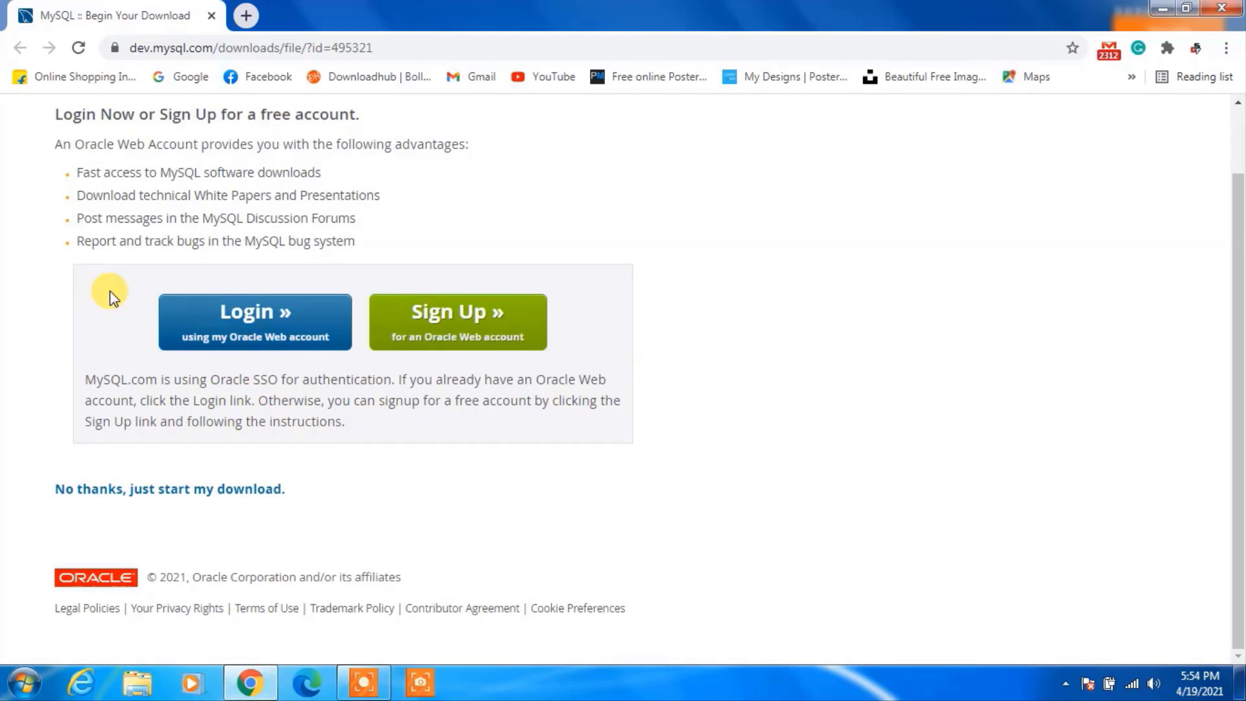
left_click(158, 490)
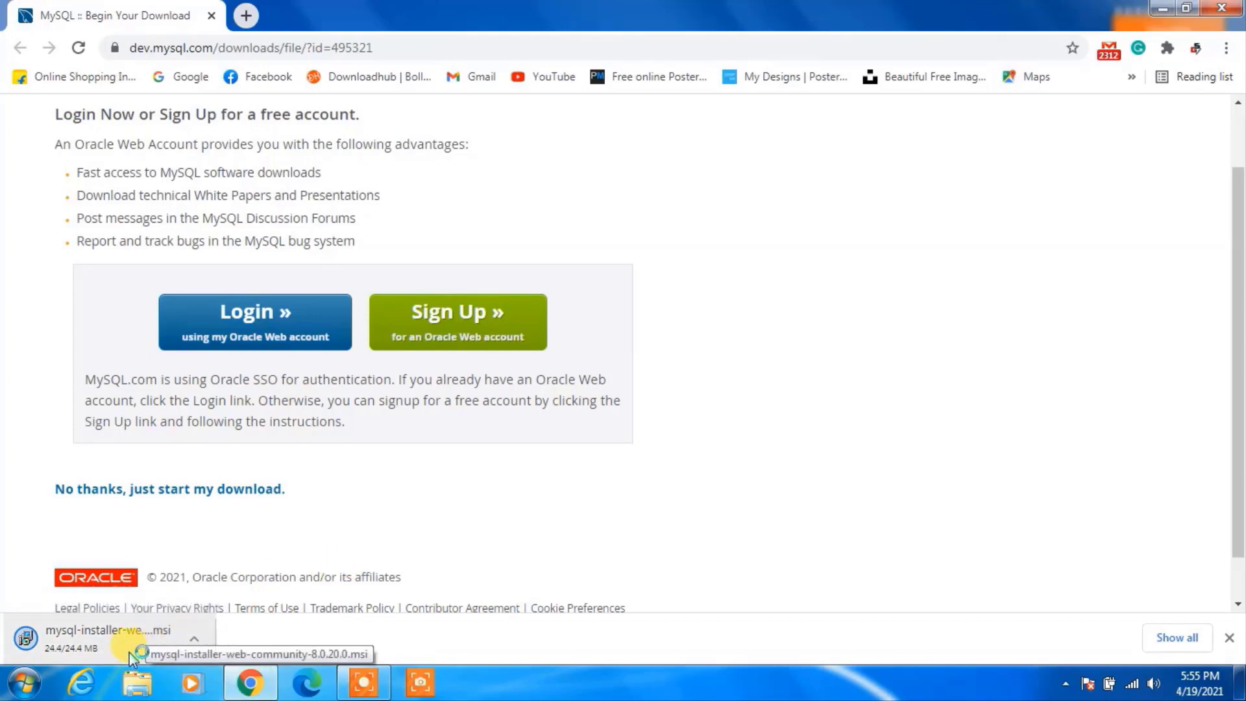
Run the downloaded installer .msi and decline the mandatory MySQL Installer upgrade.
left_click(99, 637)
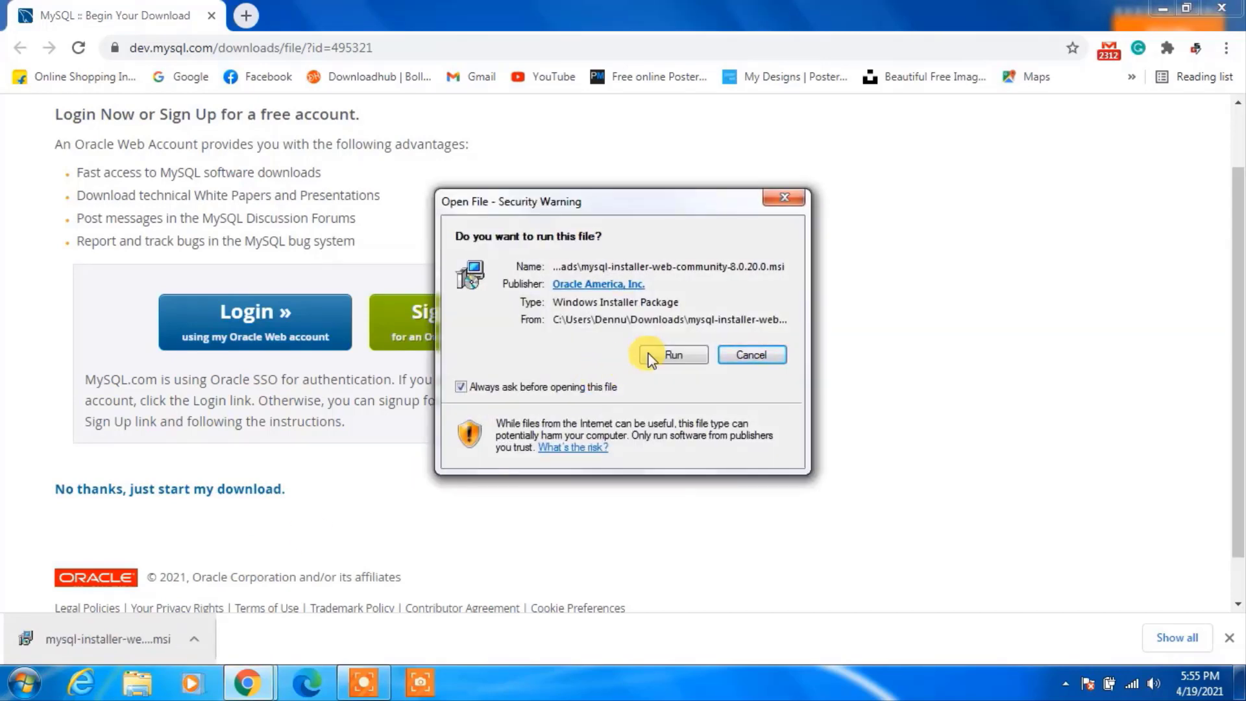
left_click(669, 354)
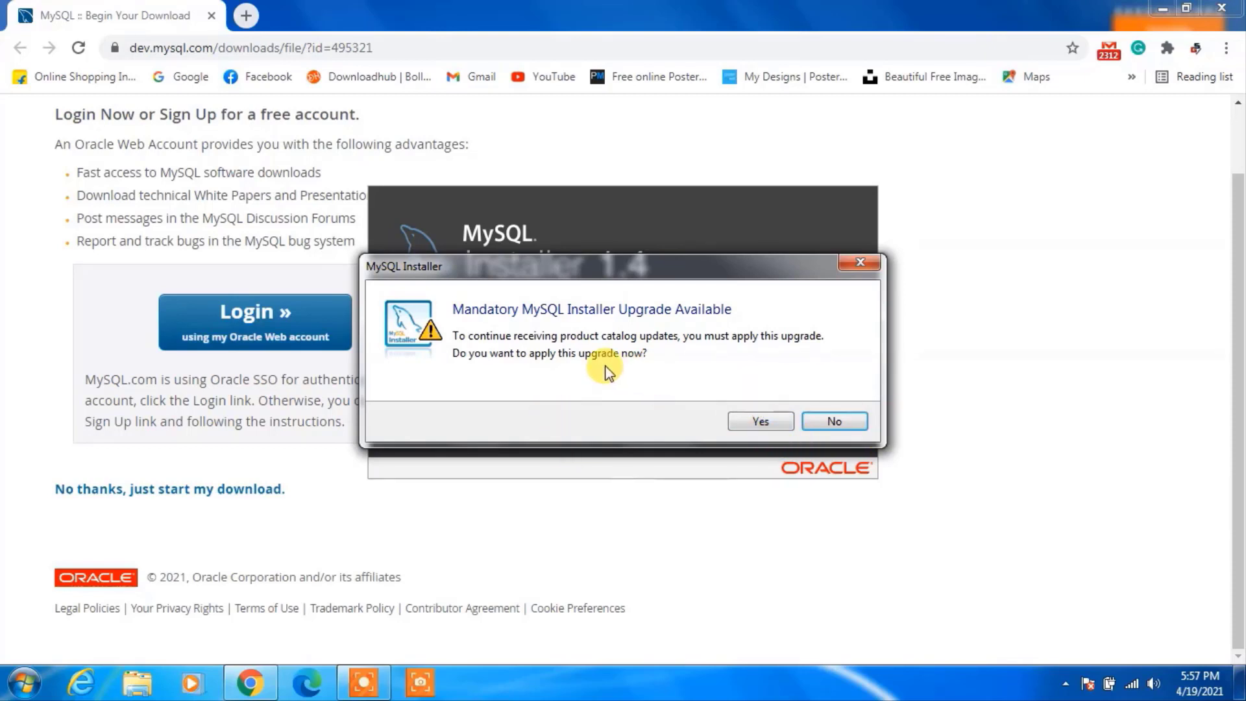
left_click(835, 423)
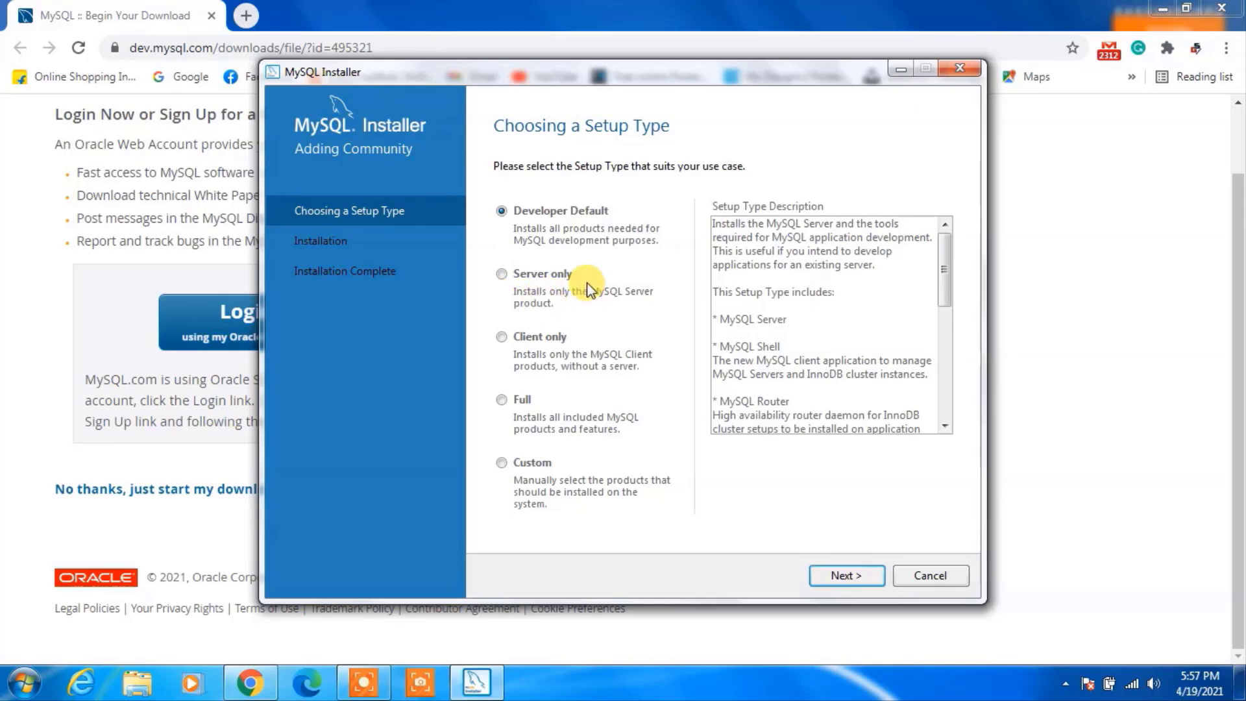
Select the Server only setup type and continue to Check Requirements.
left_click(520, 276)
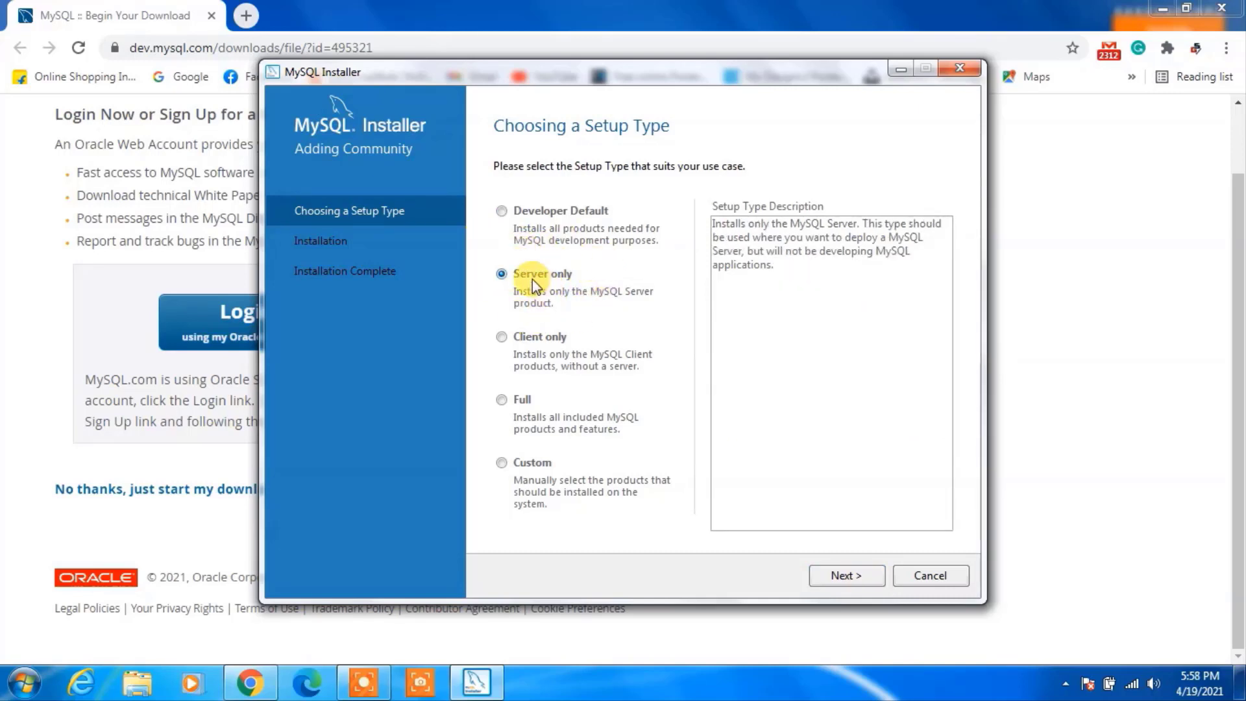
left_click(859, 575)
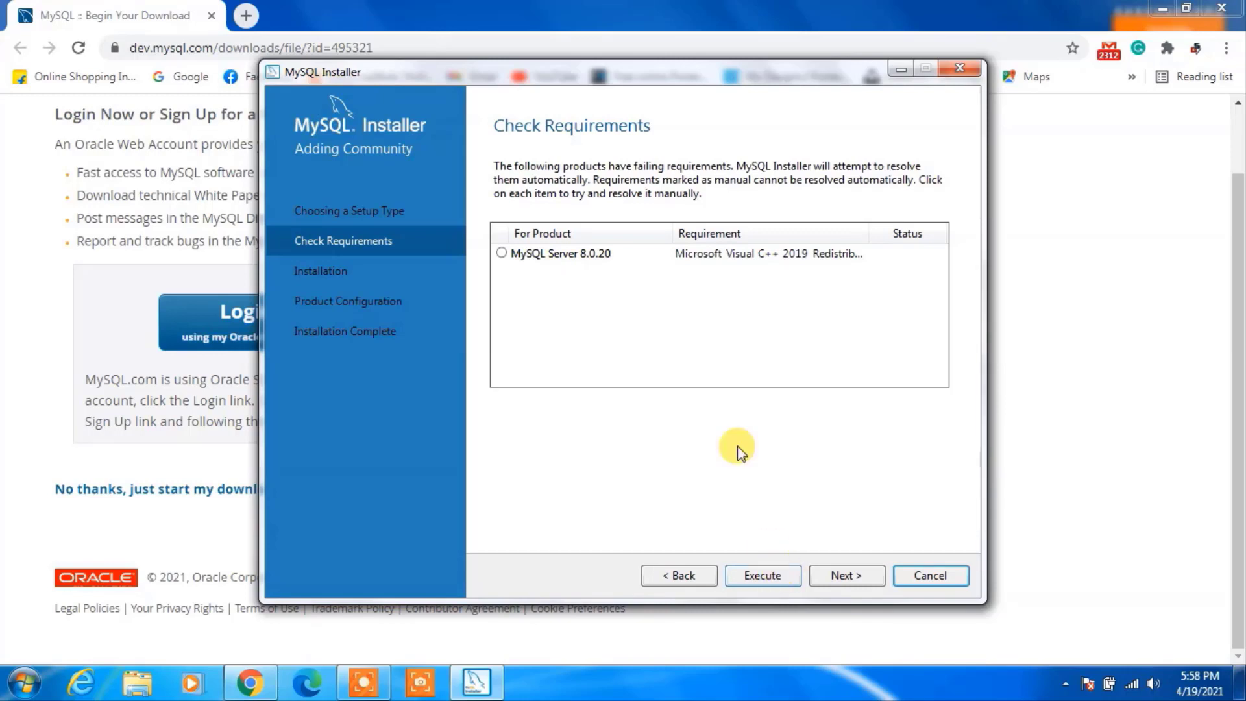
Execute the MySQL Server requirement to install the Visual C++ 2015-2019 Redistributable (x64), accepting its license.
left_click(588, 255)
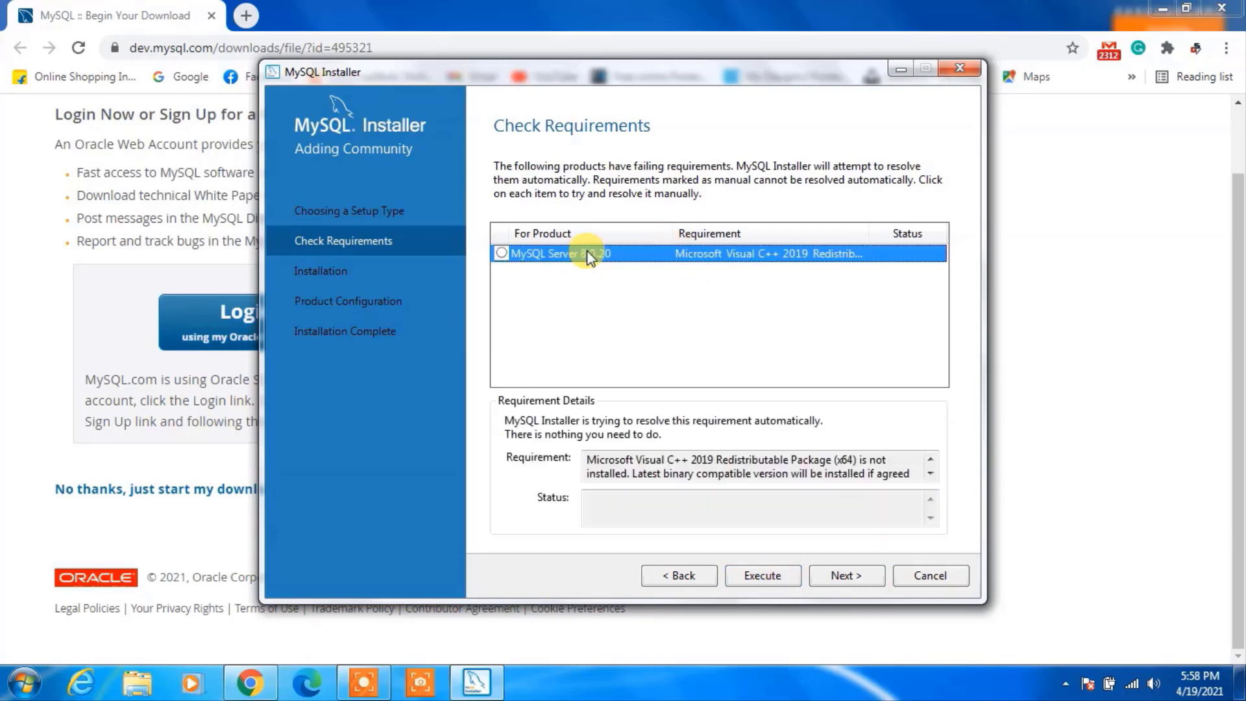
left_click(775, 577)
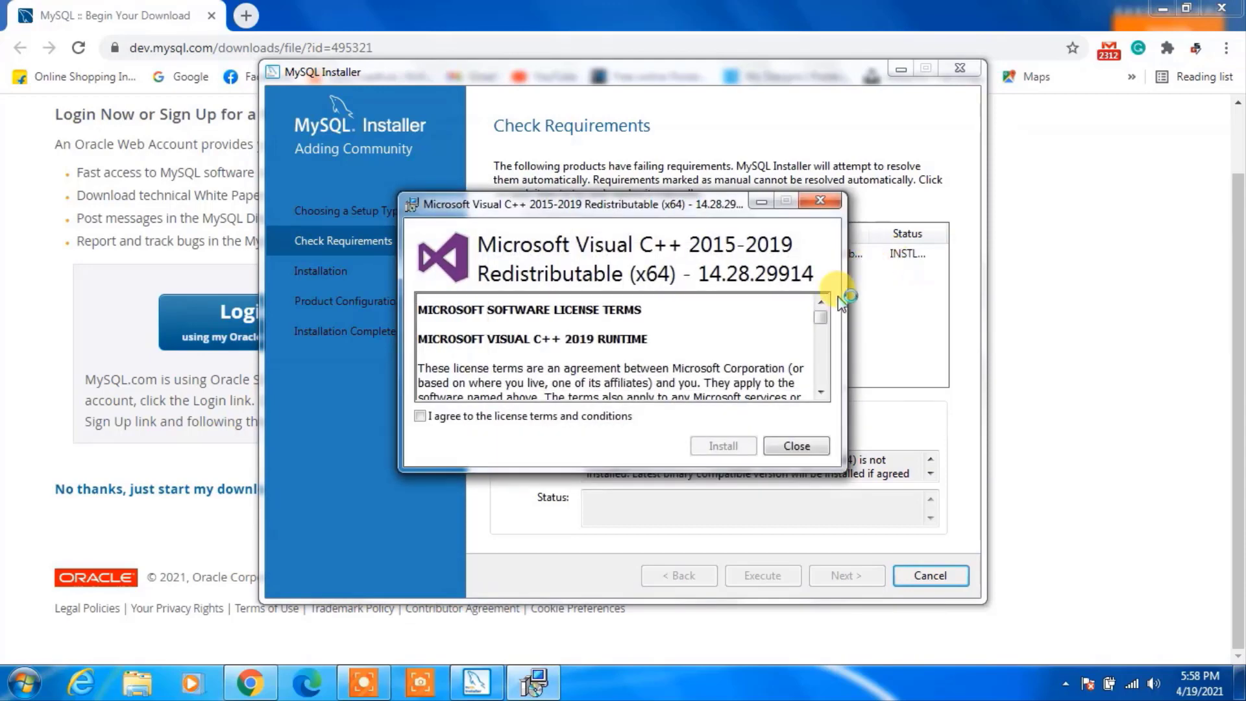
left_click(422, 416)
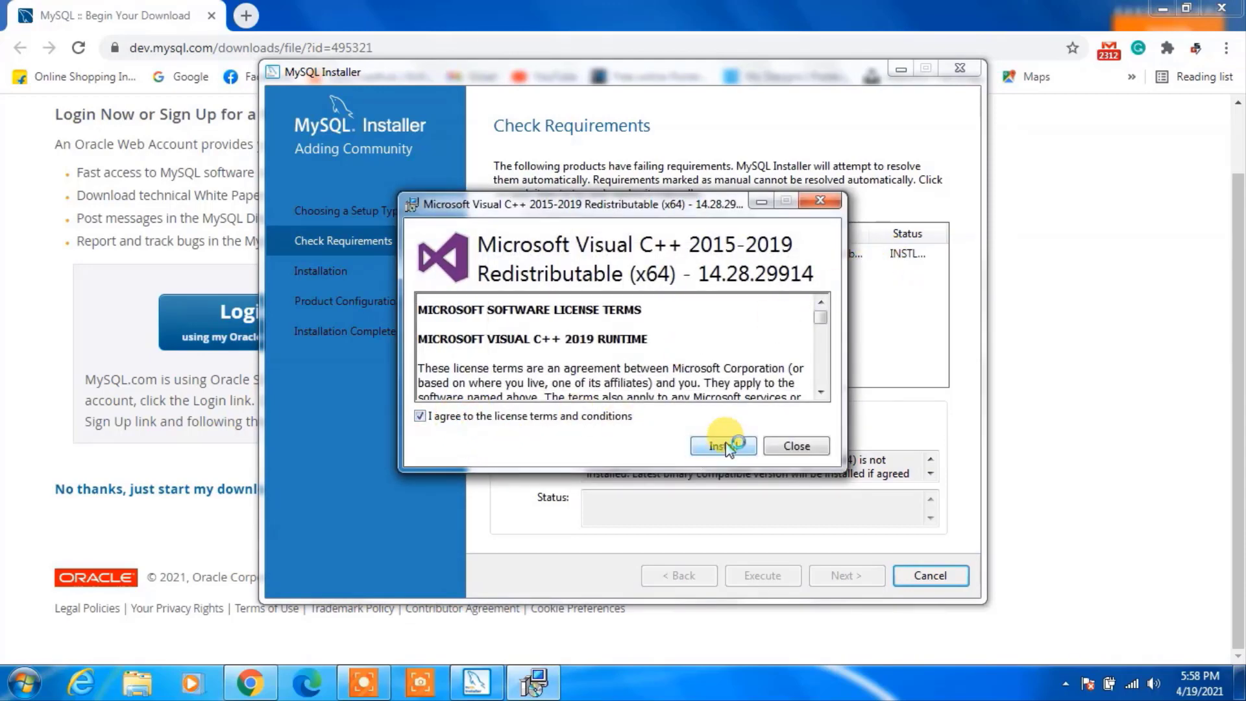
left_click(725, 446)
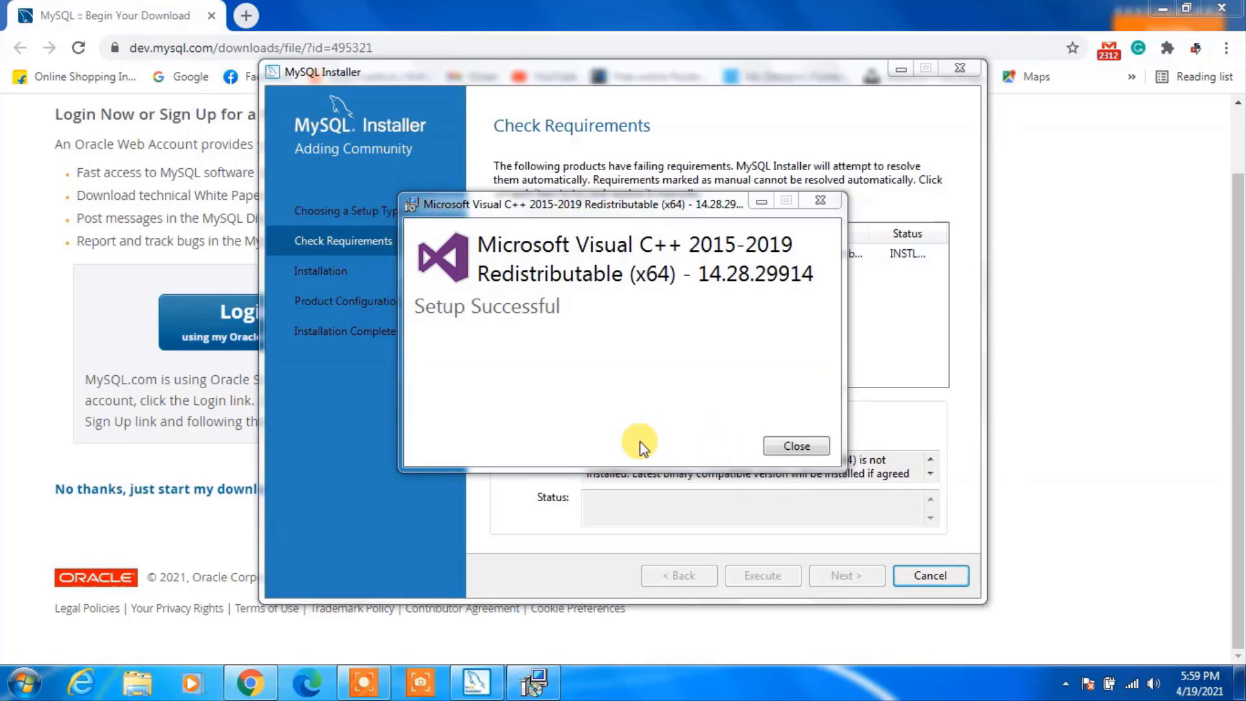
left_click(795, 447)
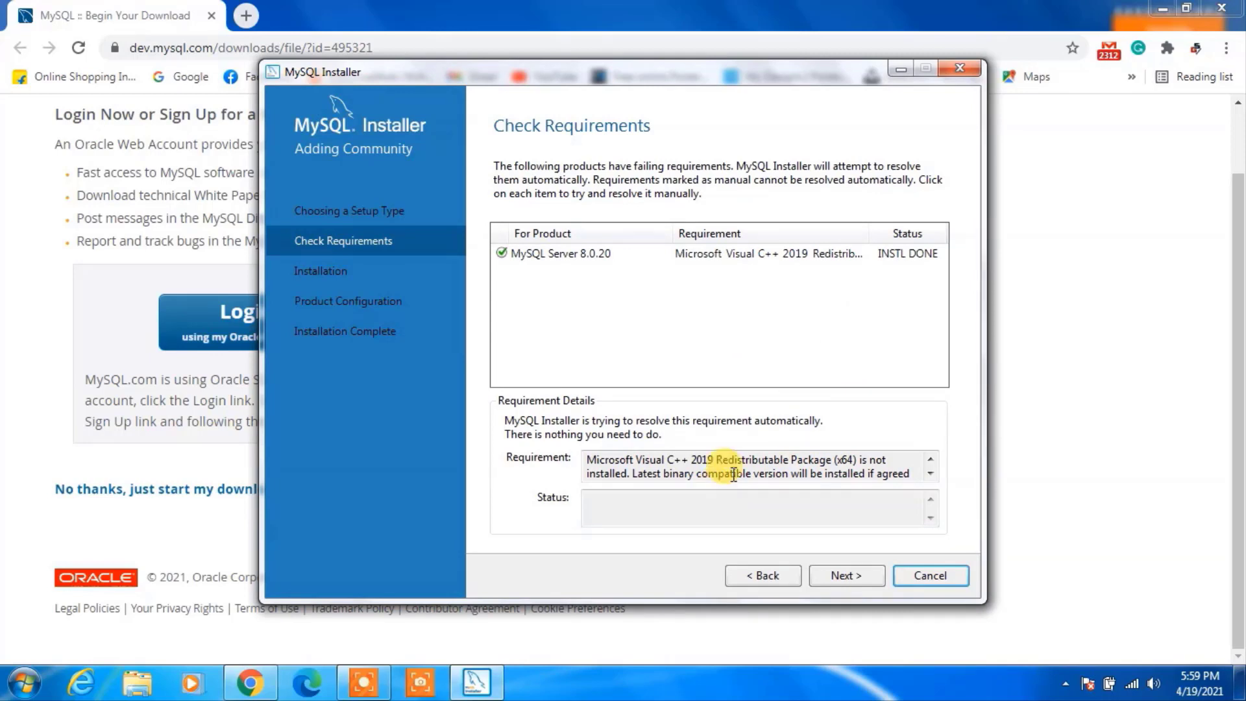
Download and install MySQL Server 8.0.20 until Product Configuration shows it ready to configure.
left_click(846, 575)
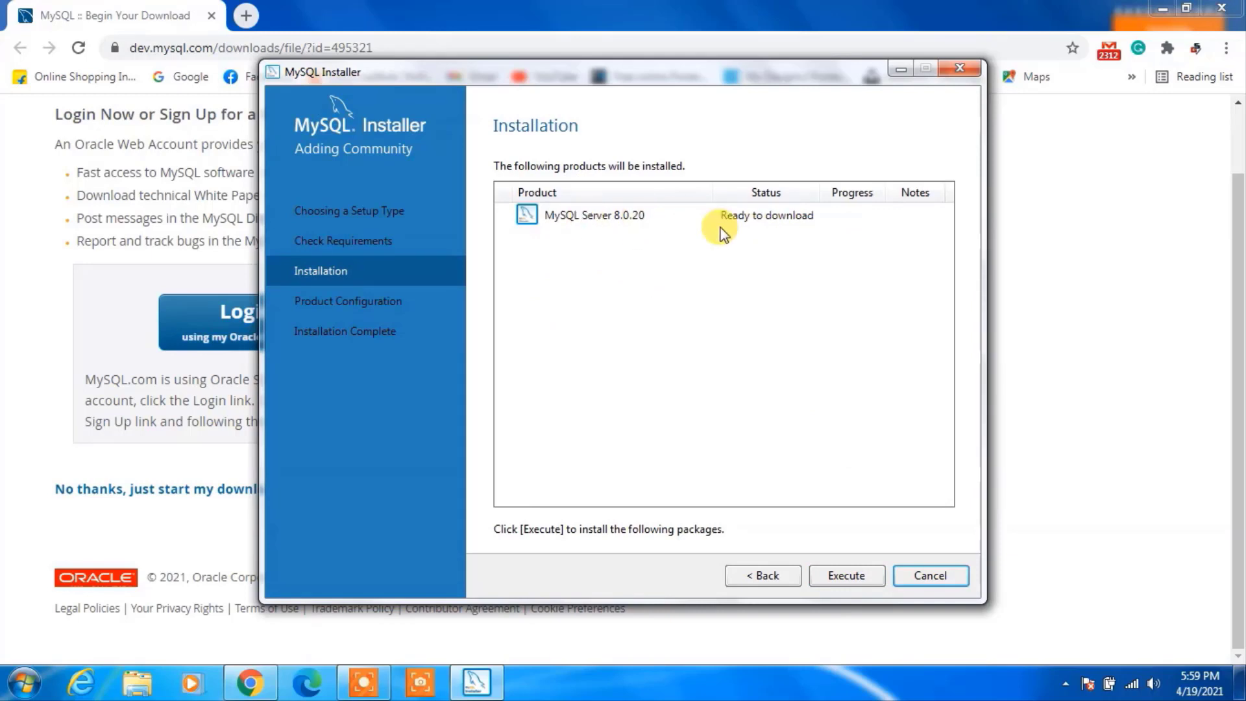
left_click(609, 213)
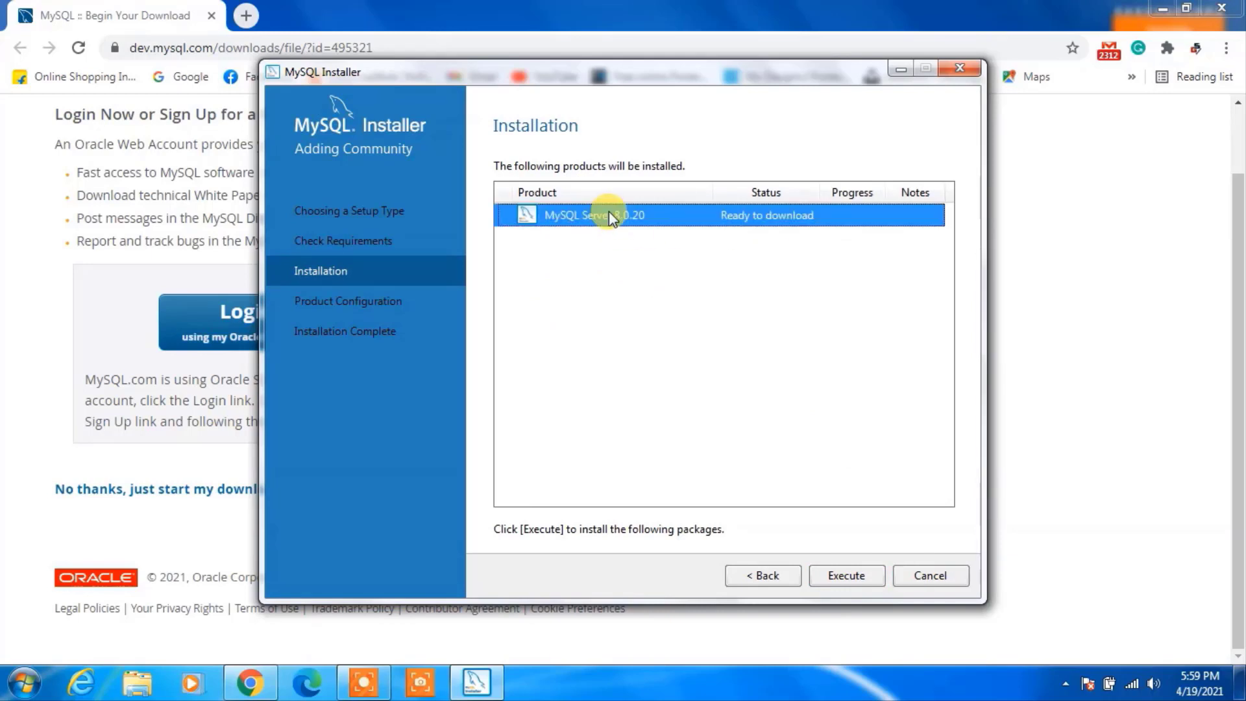
left_click(847, 574)
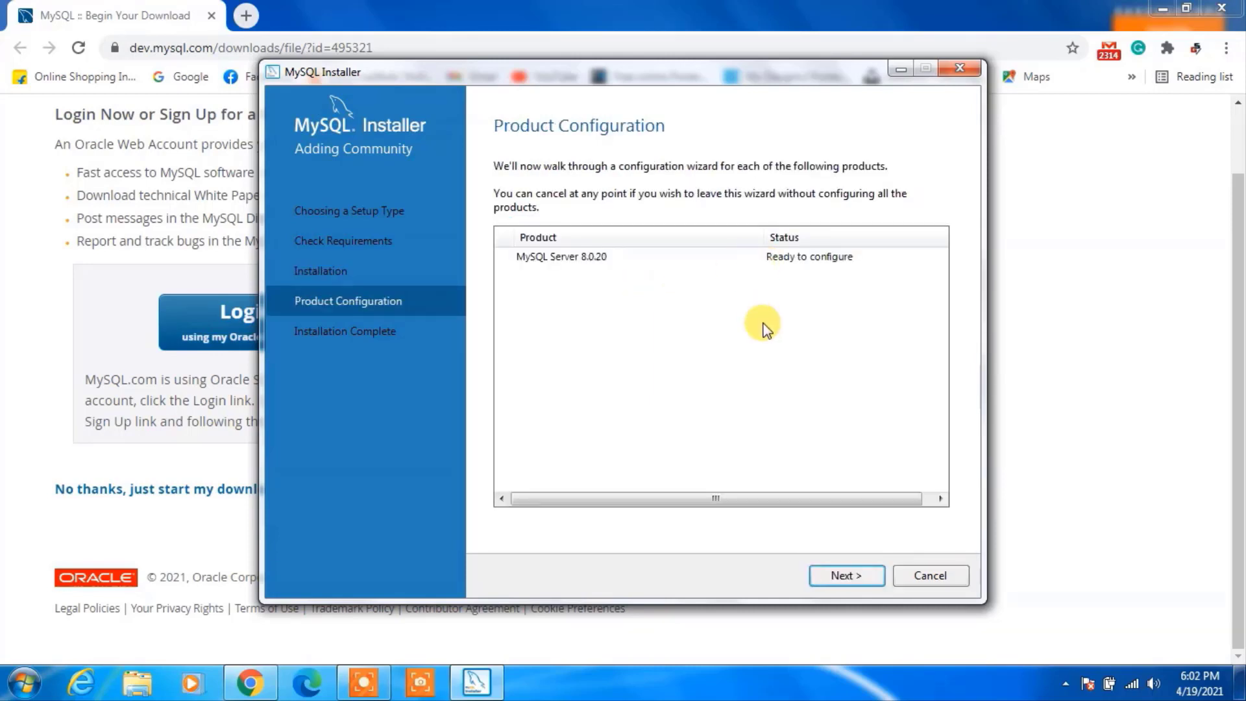
Keep the default High Availability, Development Computer networking and strong password encryption settings.
left_click(842, 576)
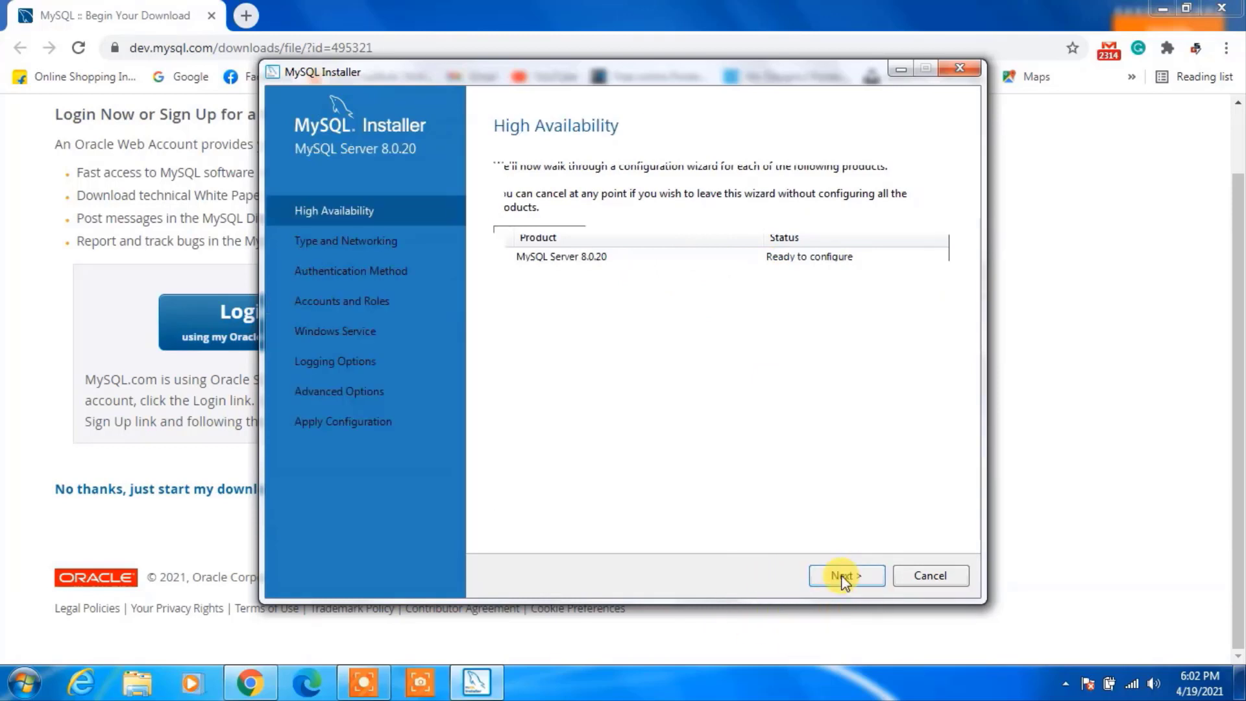
left_click(841, 576)
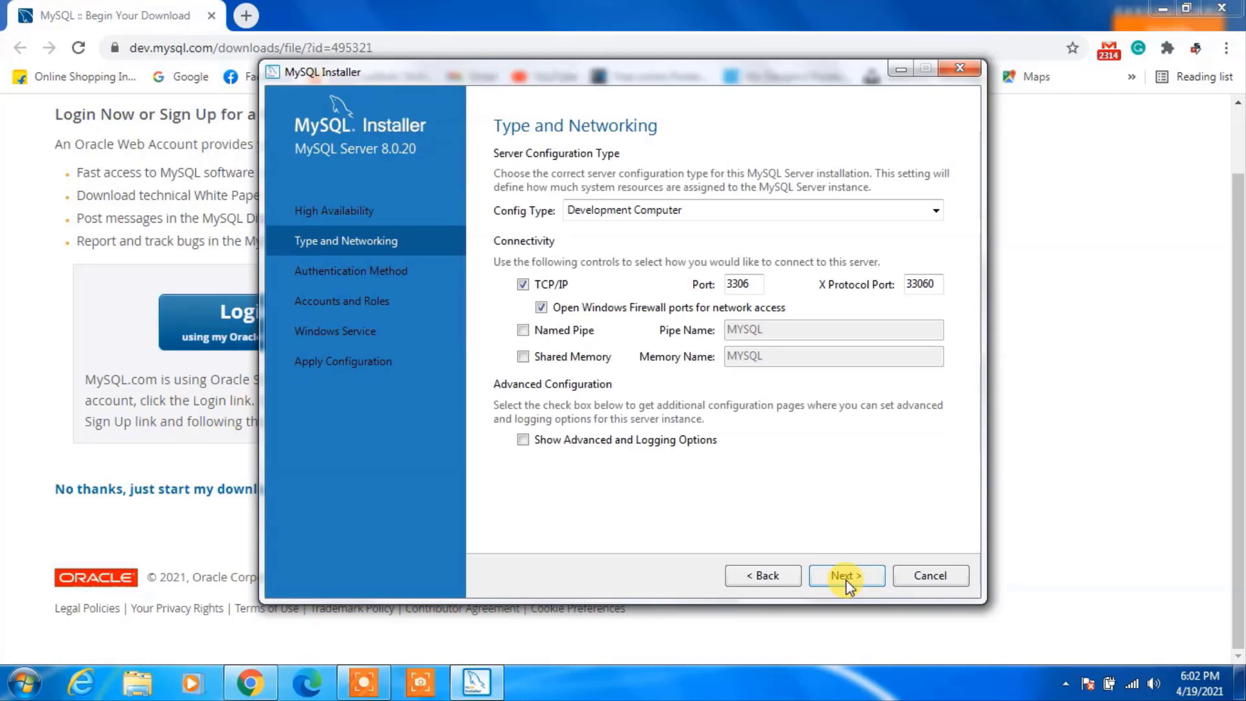
left_click(846, 579)
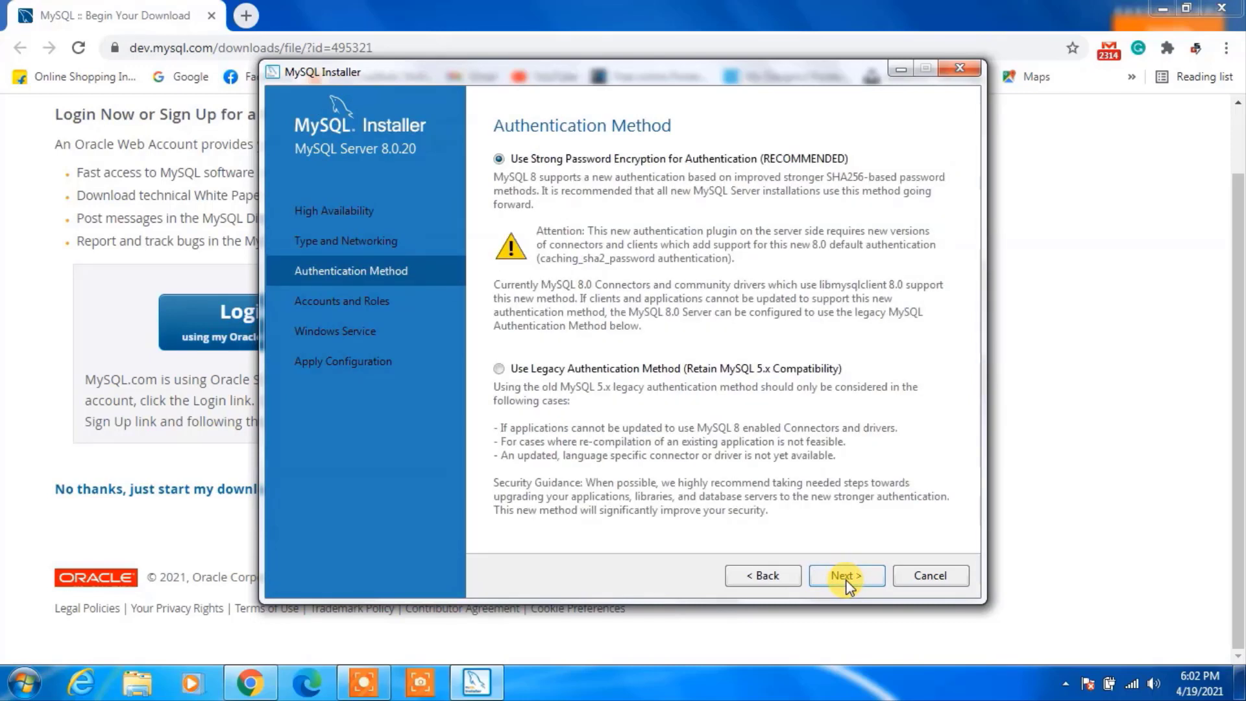
left_click(846, 579)
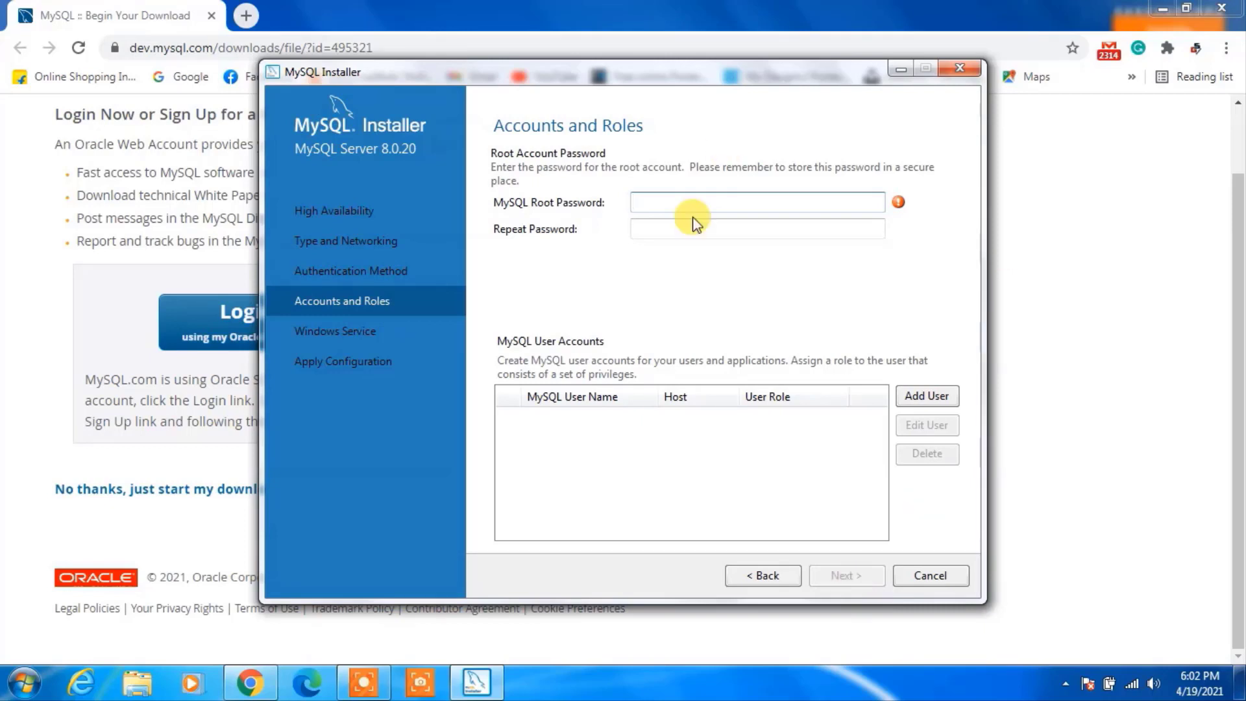
Enter and repeat the root account password, then continue to Windows Service.
type("root1")
left_click(693, 229)
type("root")
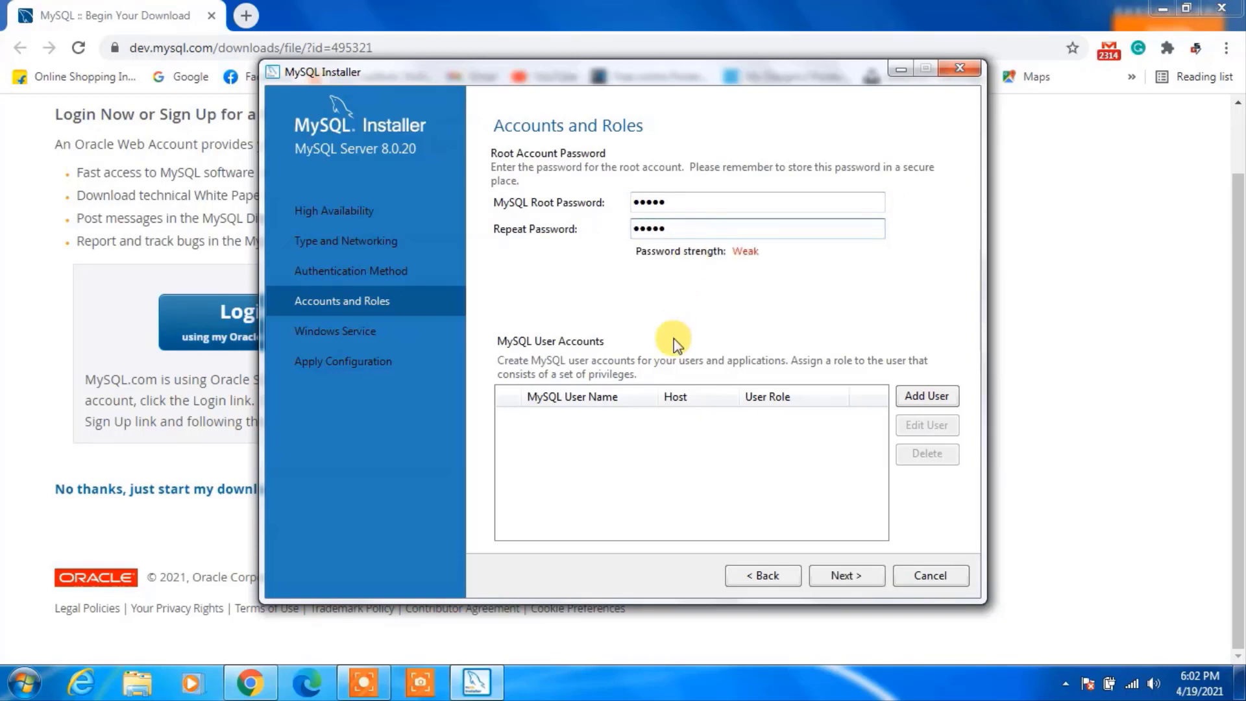
left_click(837, 576)
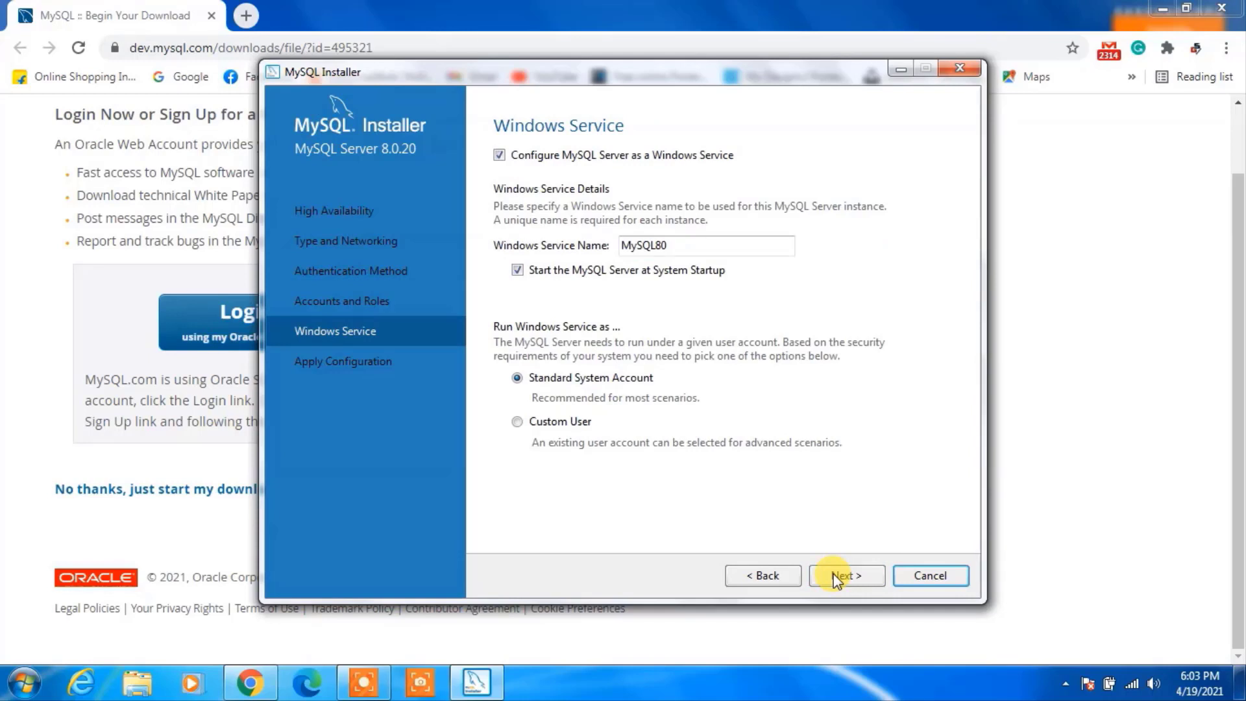
Keep the MySQL80 Windows service settings and execute the configuration until all seven steps complete.
left_click(835, 575)
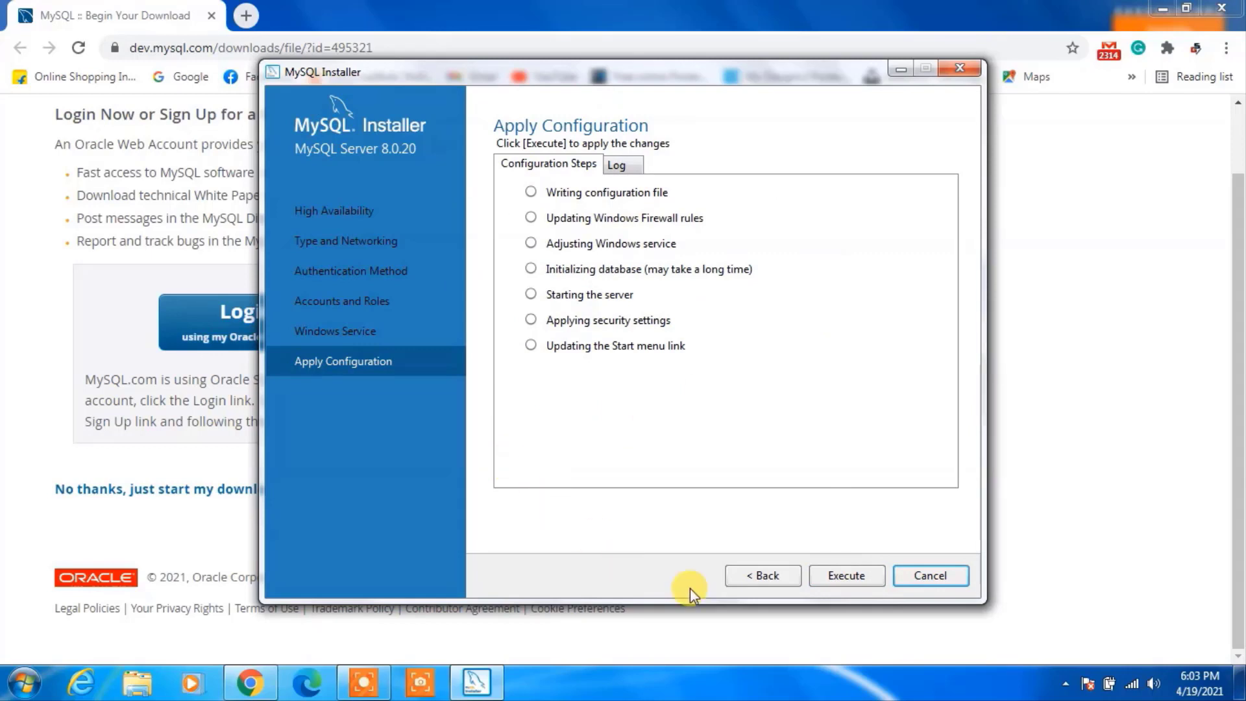
left_click(861, 578)
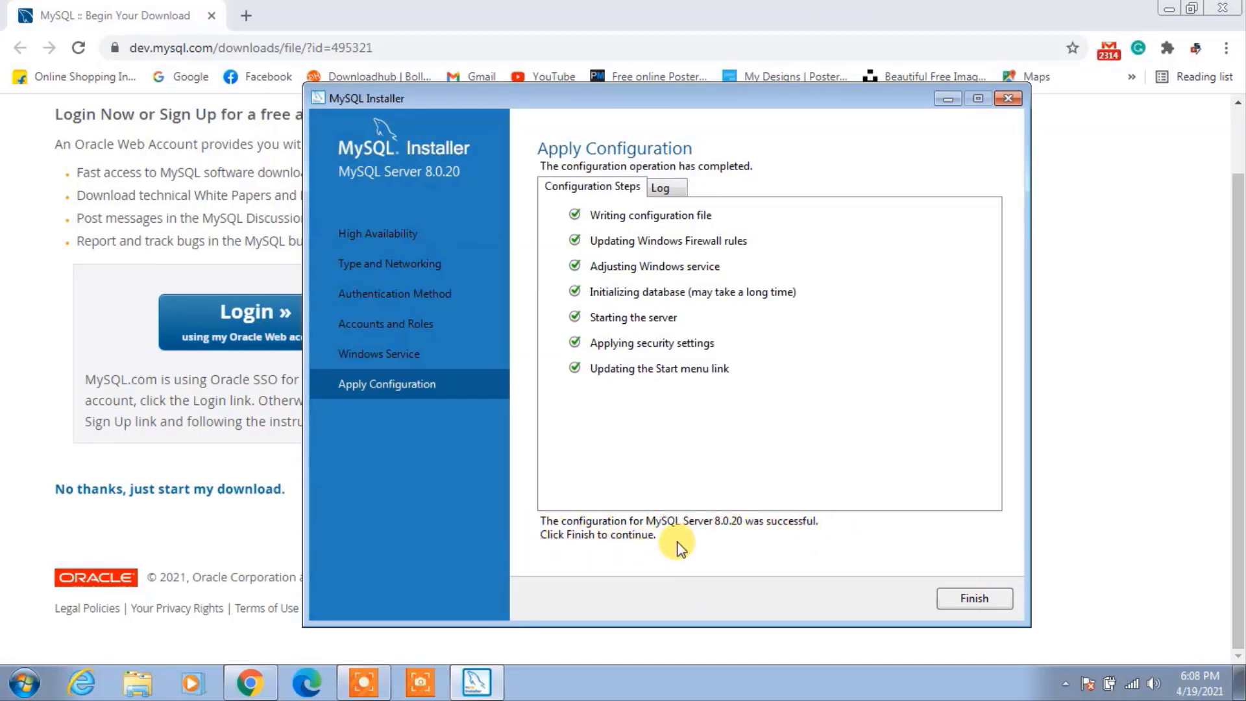
Finish the server configuration and close MySQL Installer from the Installation Complete page.
left_click(965, 601)
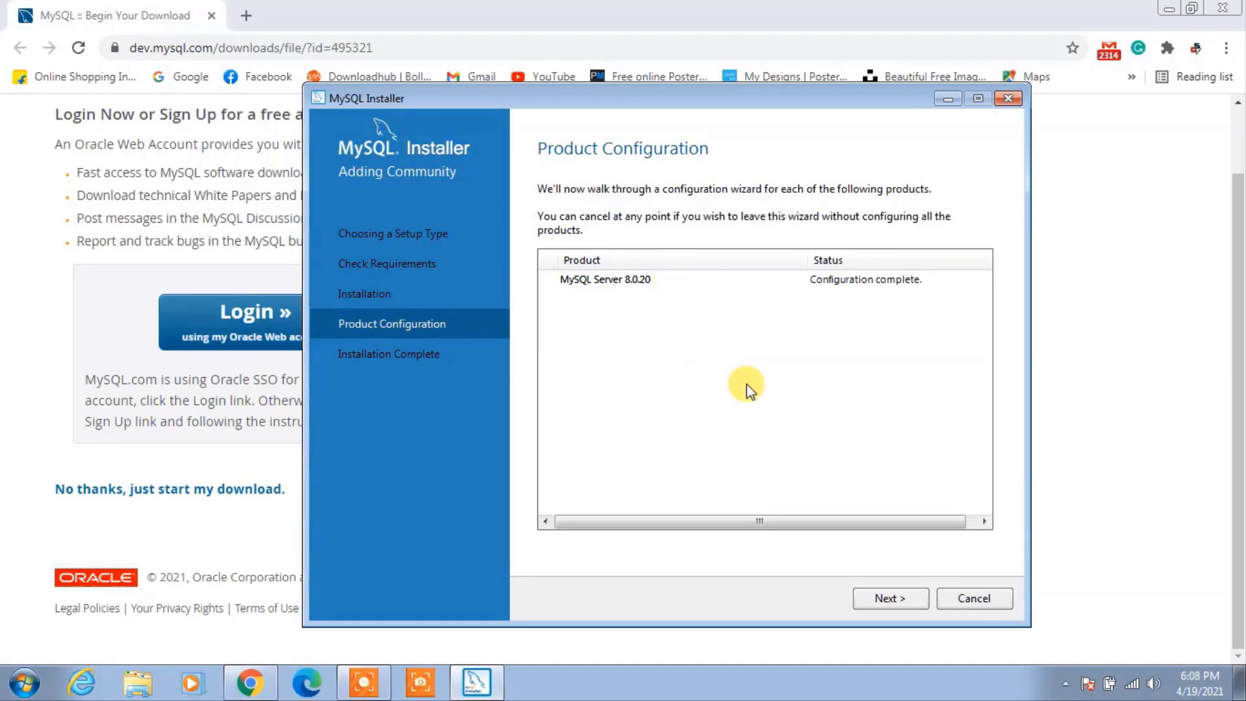
left_click(901, 602)
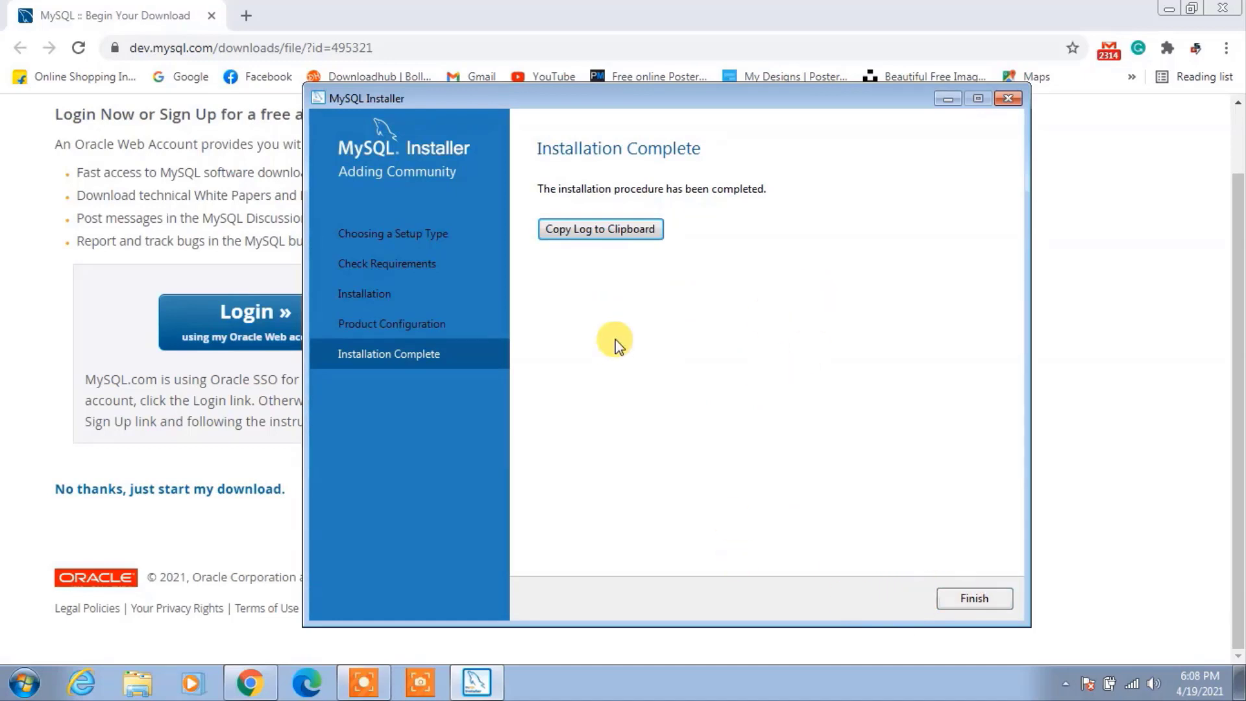
left_click(980, 601)
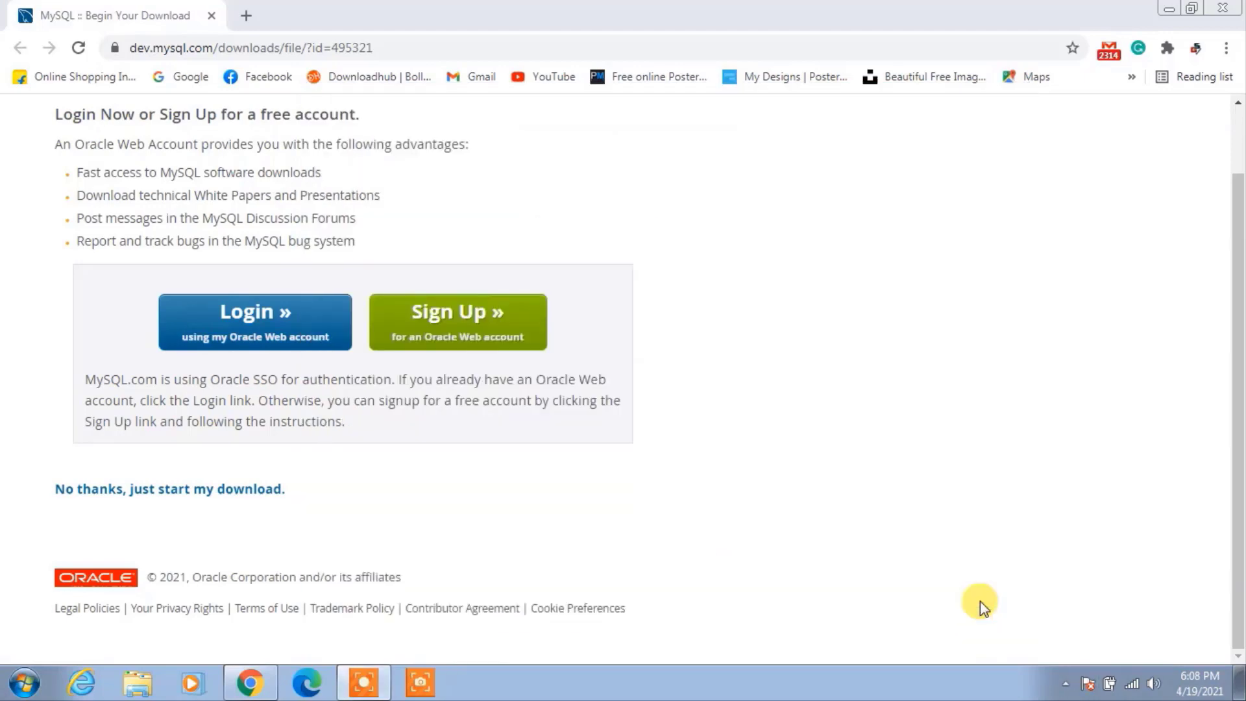
Launch MySQL 8.0 Command Line Client by searching 'my' in the Start menu.
left_click(1170, 9)
key("super")
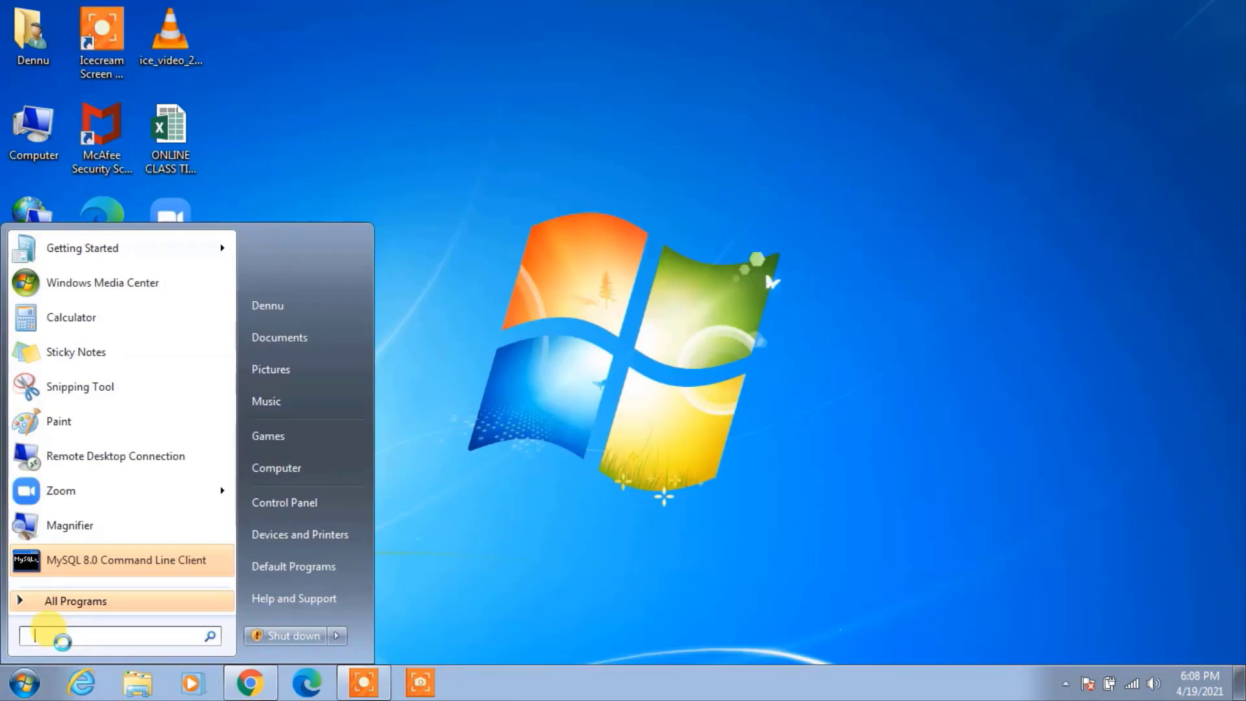
type("my")
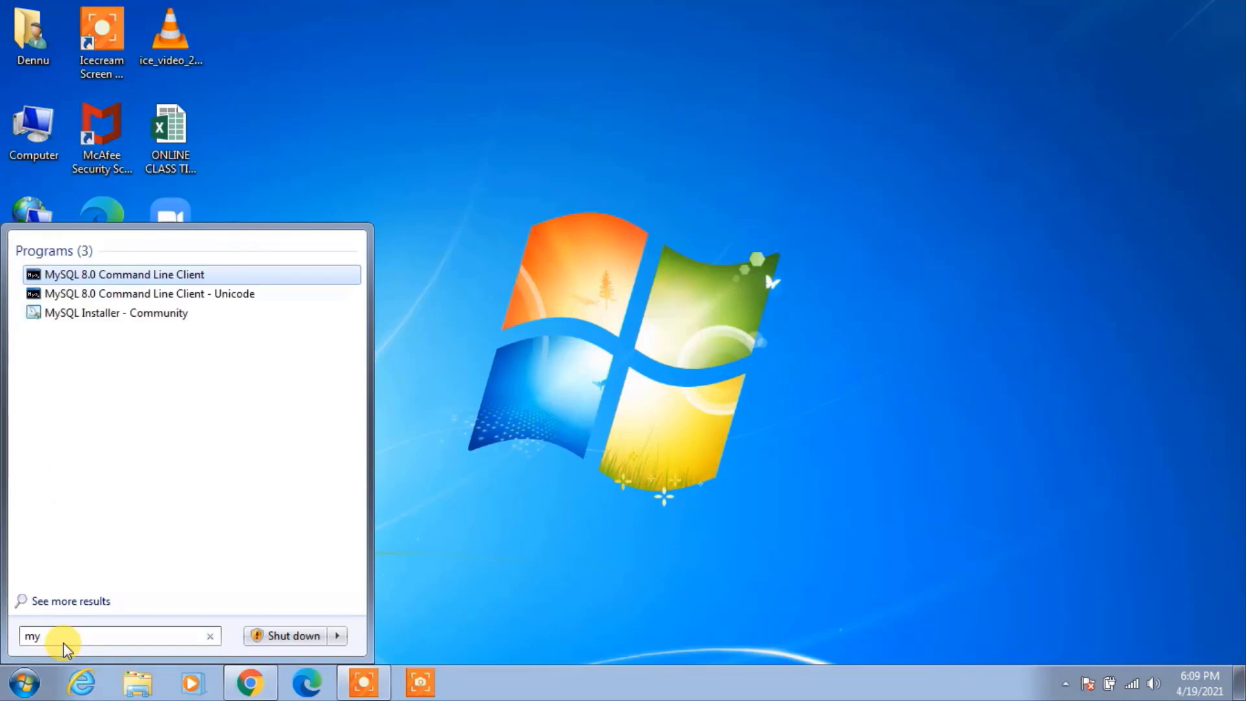
left_click(130, 278)
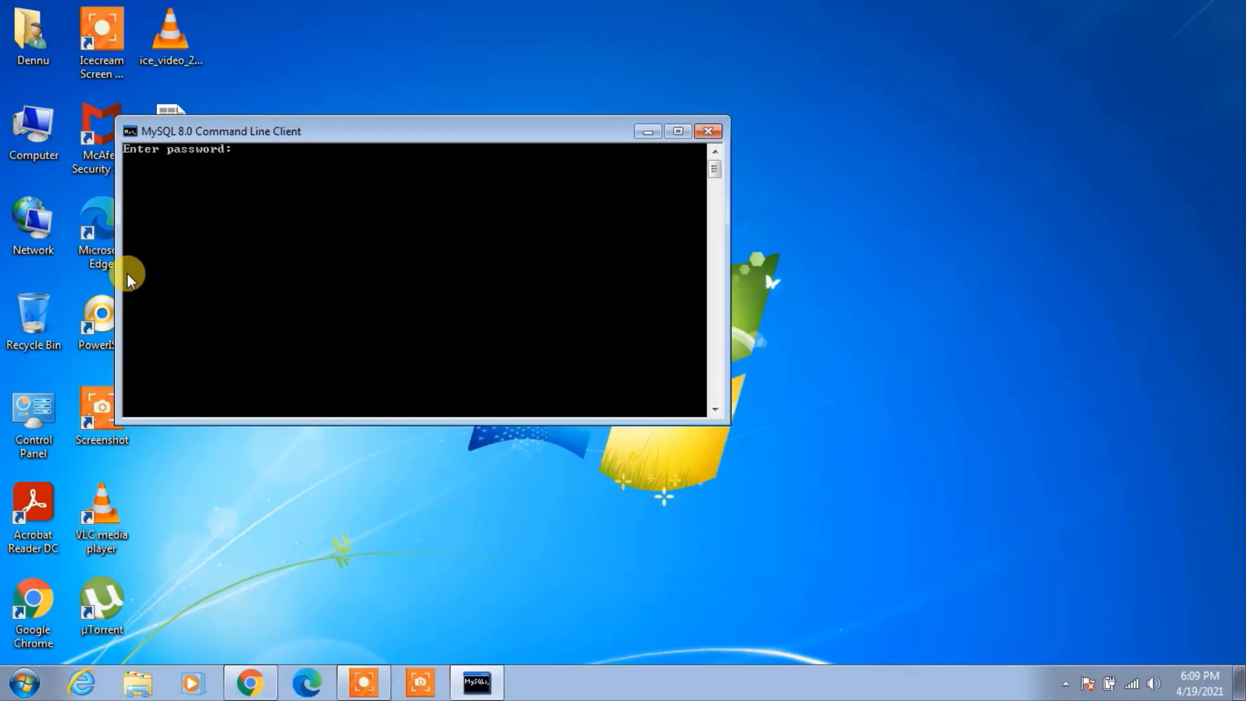
left_click_drag(311, 138, 465, 165)
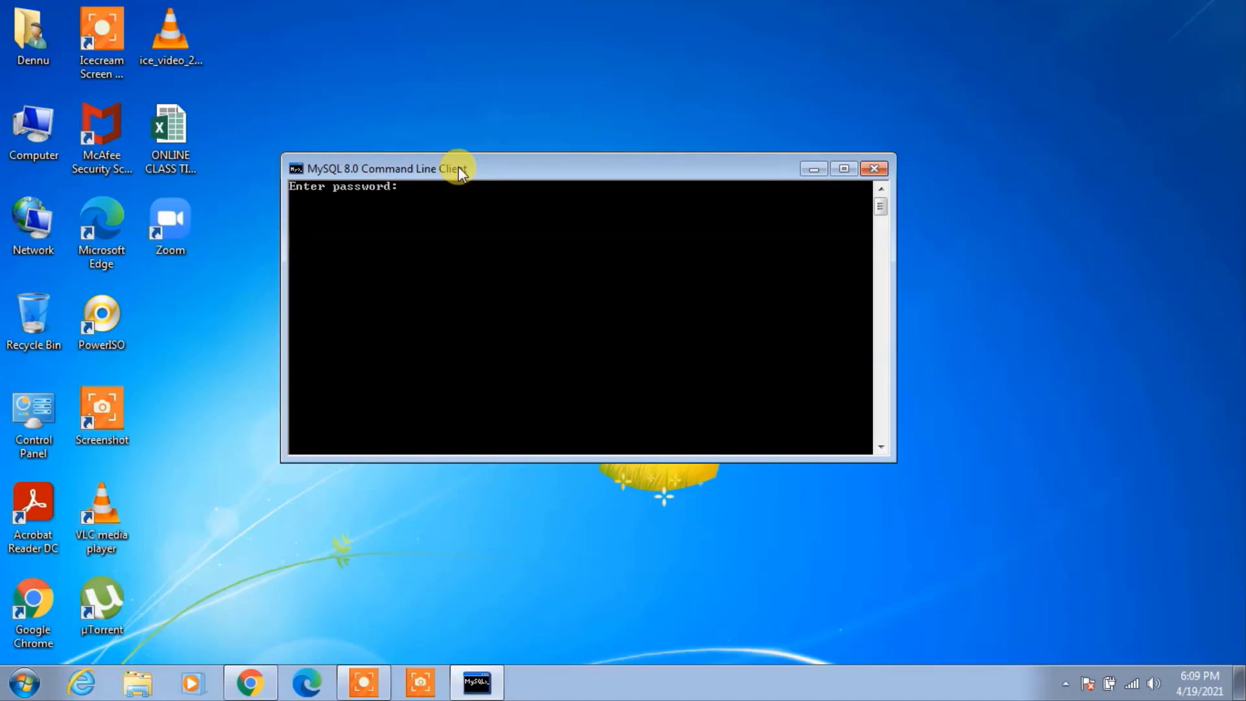
Log in with the root password and maximize the console at the mysql> prompt.
type("***")
key("Return")
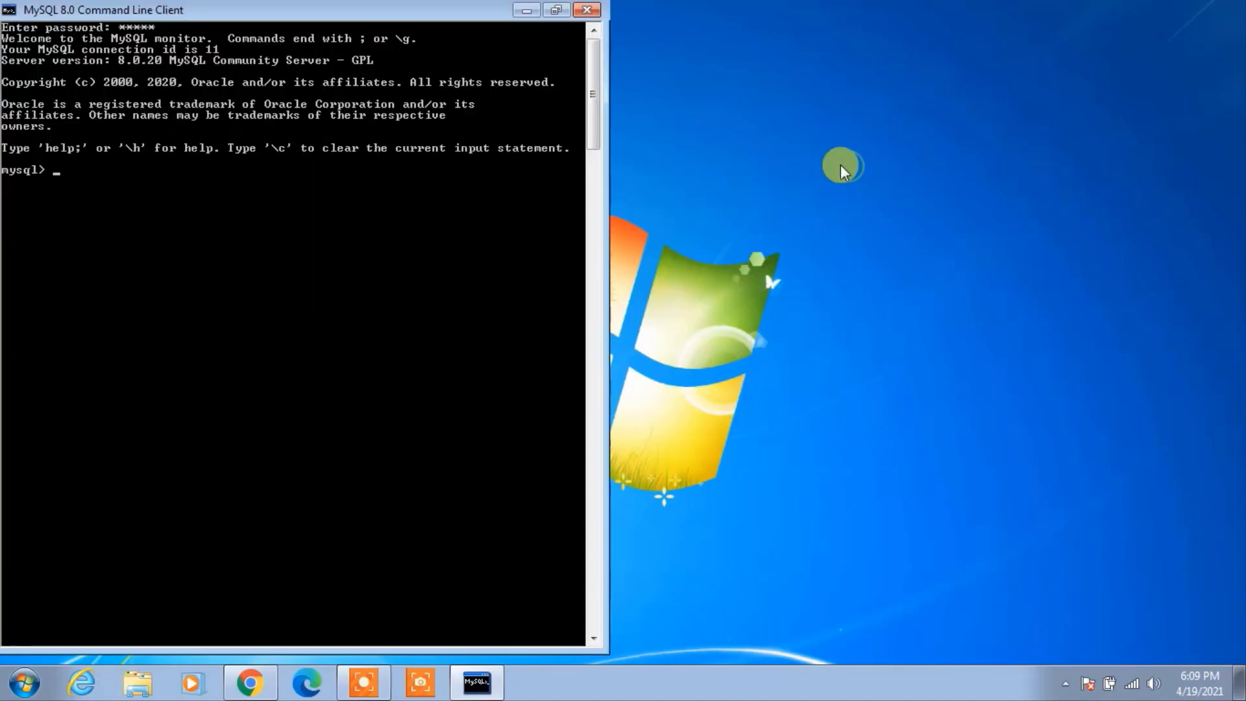
left_click(844, 169)
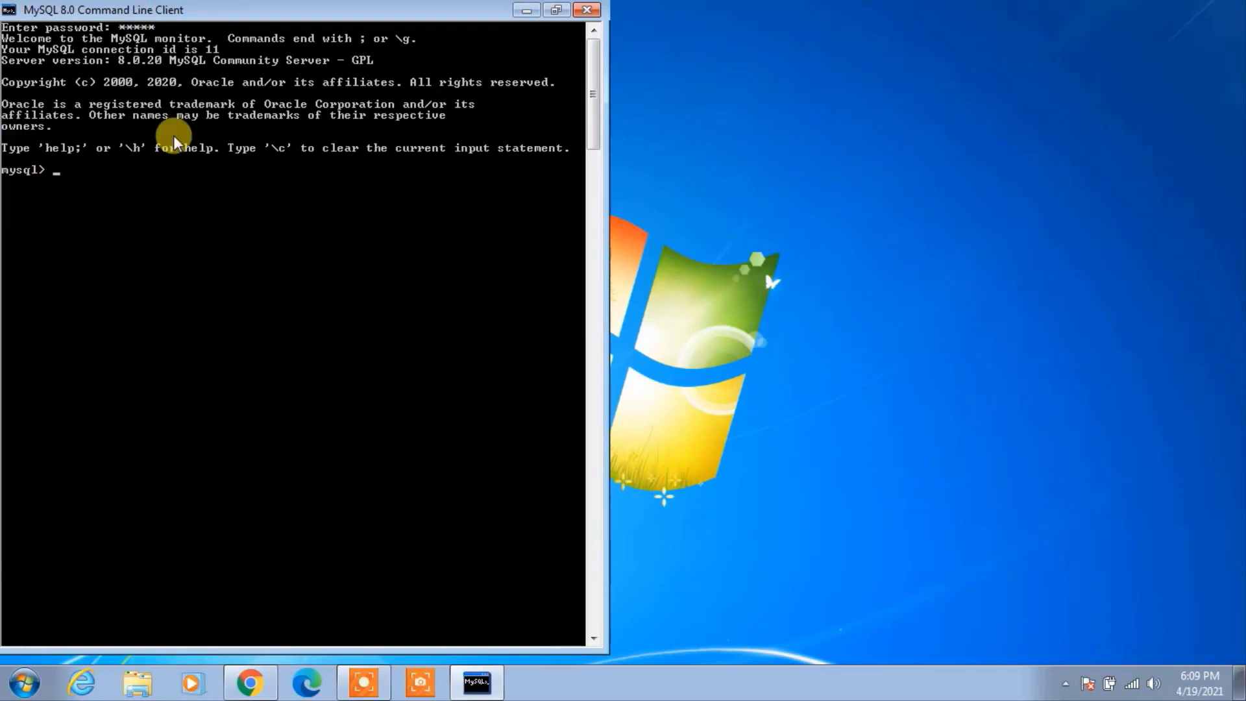